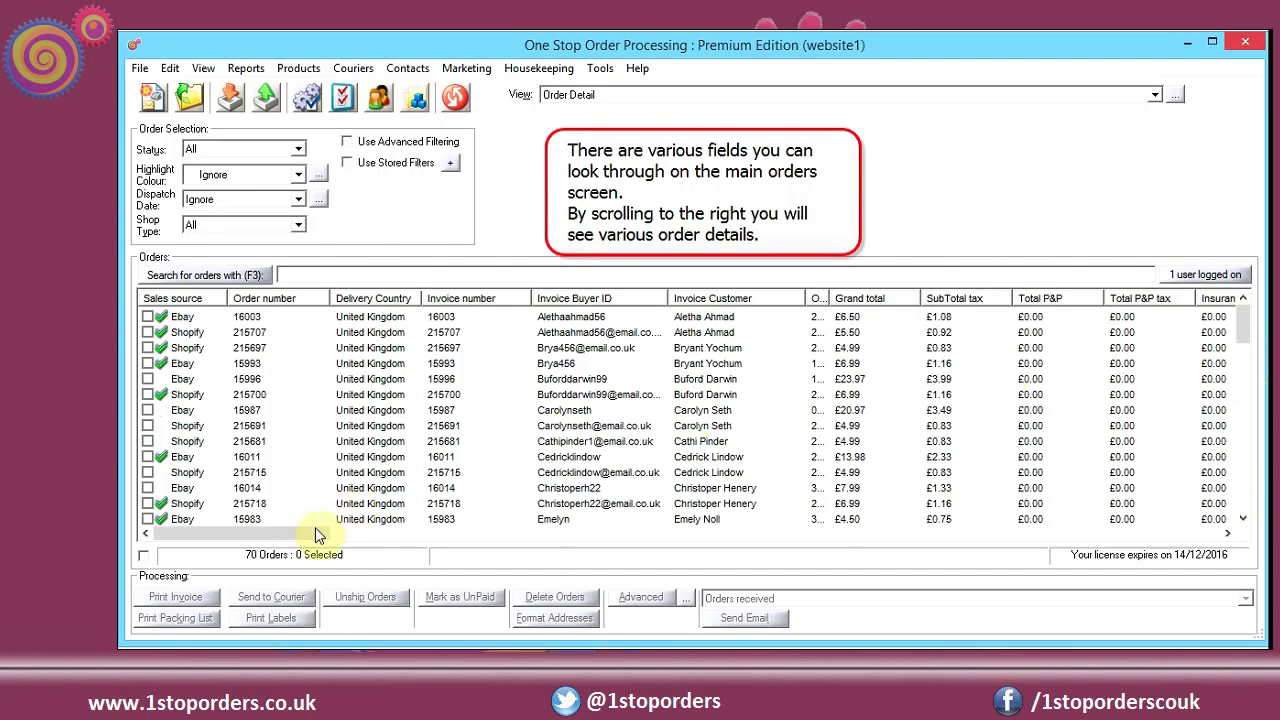
# - Filter the order list by the Not shipped status and refresh it
pyautogui.moveTo(280, 527)
pyautogui.mouseDown()
pyautogui.moveTo(397, 541)
pyautogui.moveTo(265, 530)
pyautogui.mouseUp()
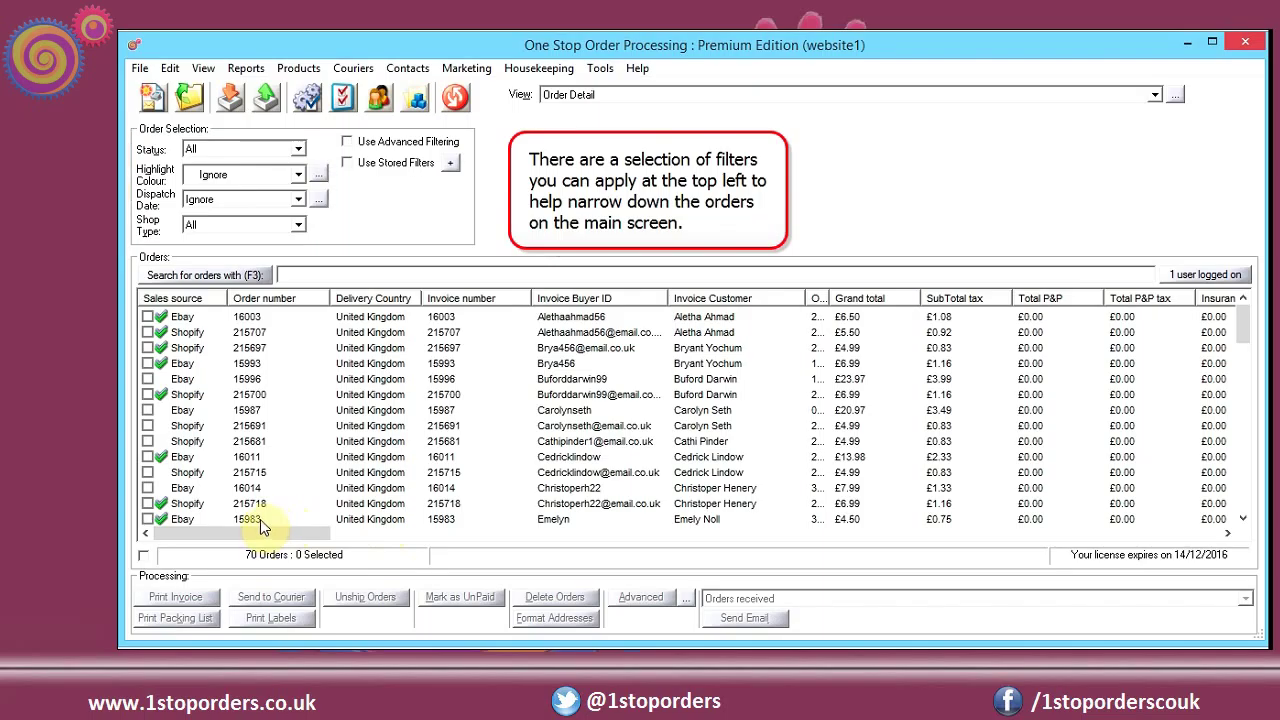
pyautogui.click(235, 152)
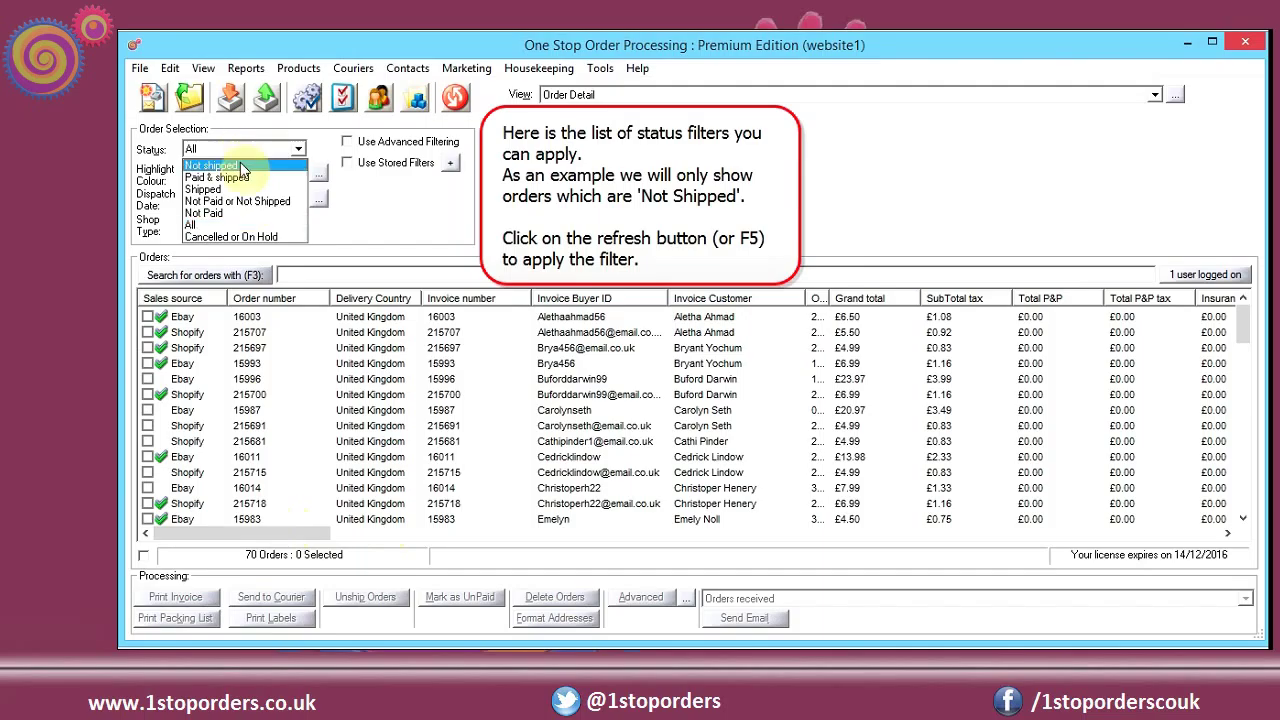
pyautogui.click(240, 166)
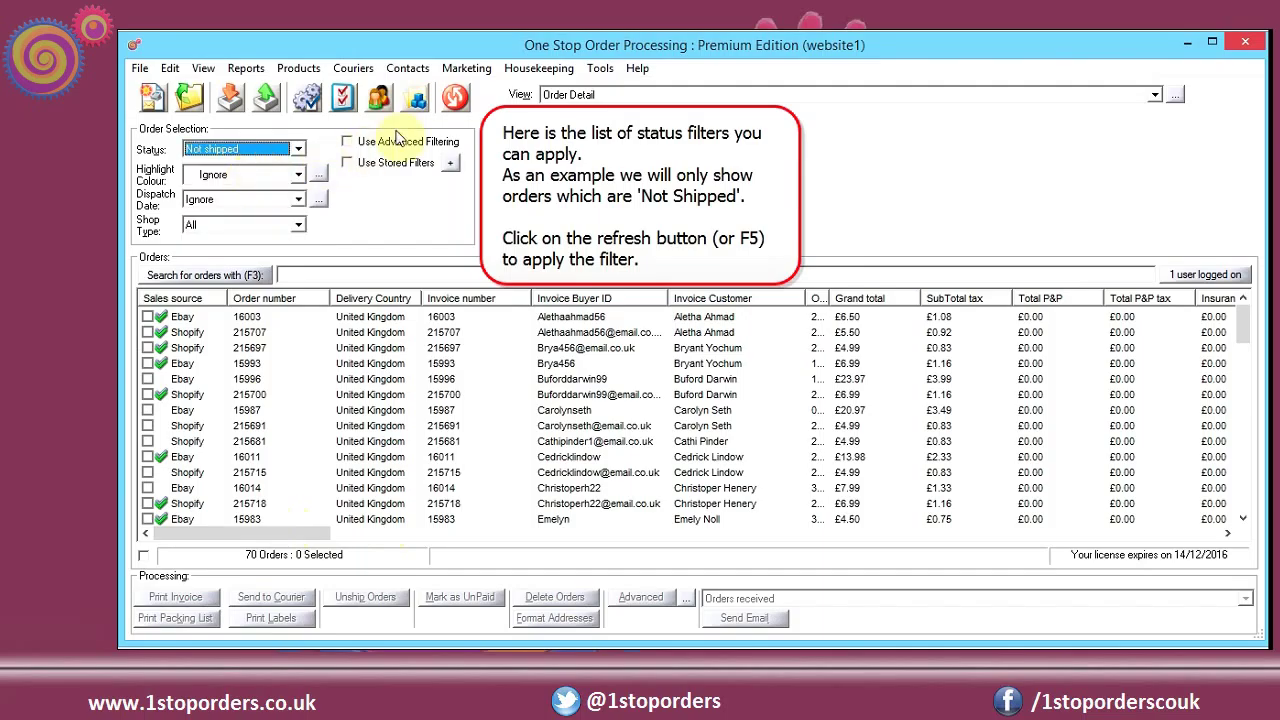
pyautogui.click(455, 100)
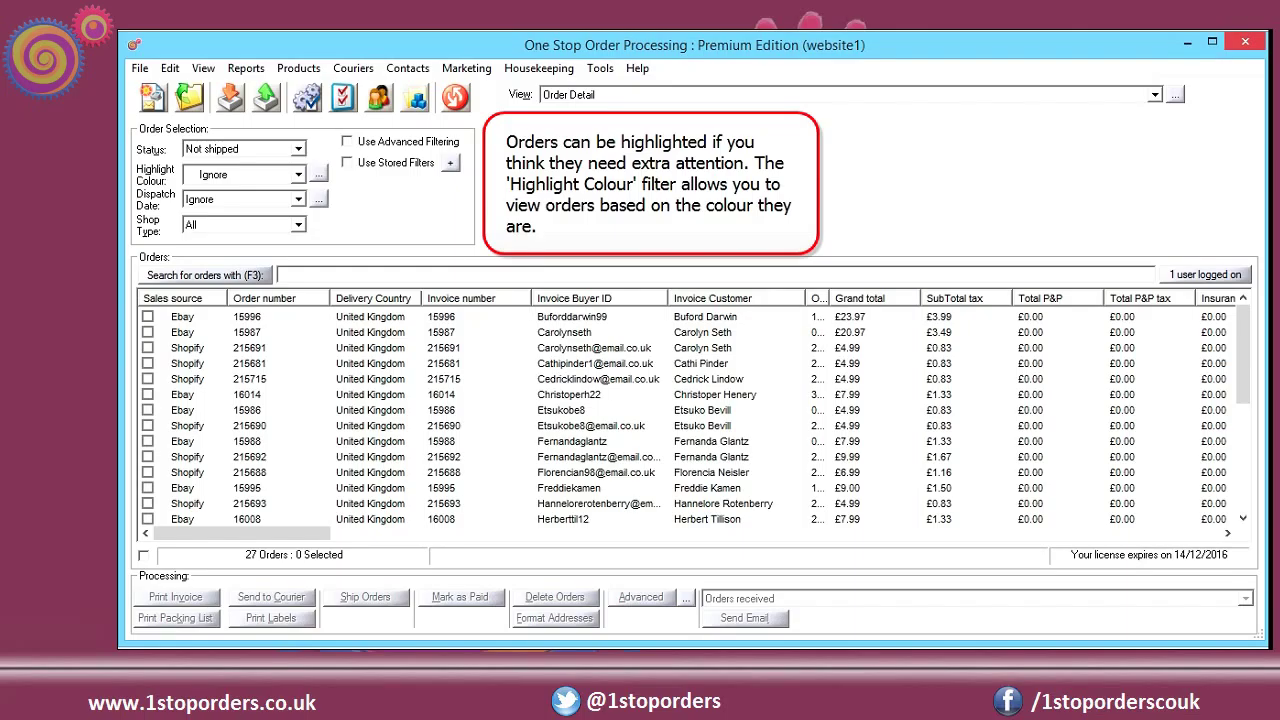
pyautogui.click(222, 177)
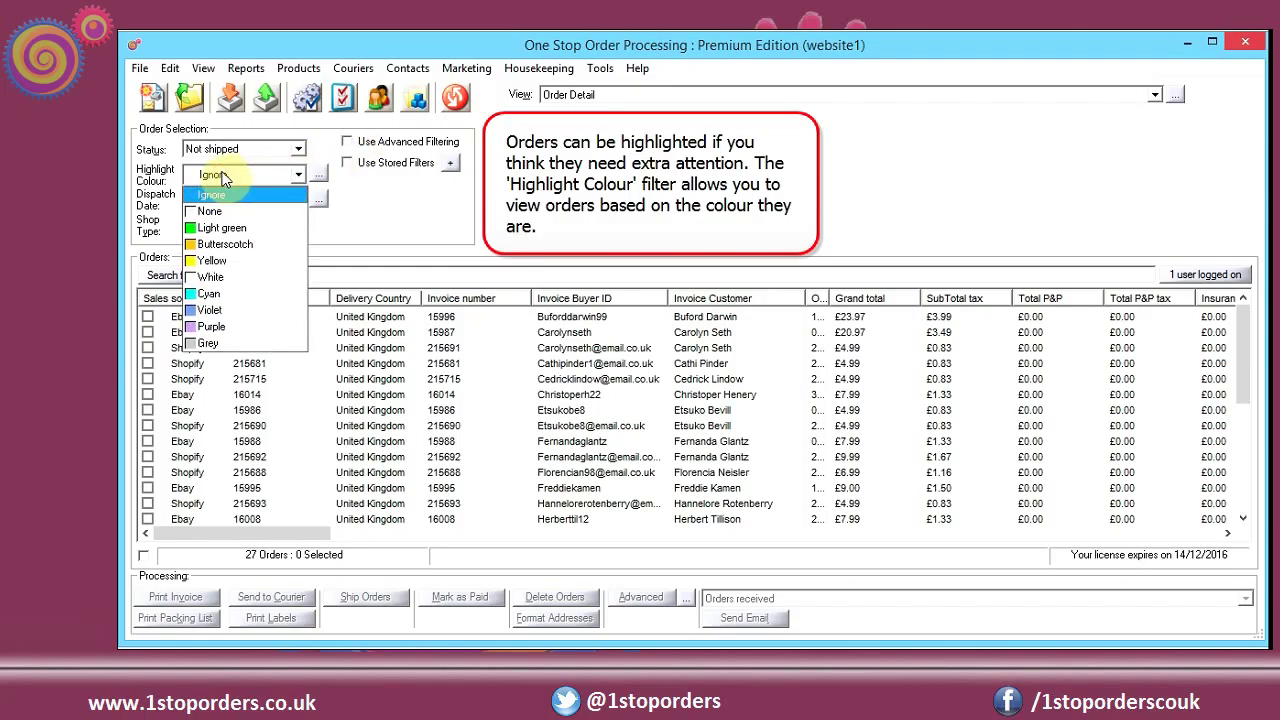
pyautogui.click(224, 179)
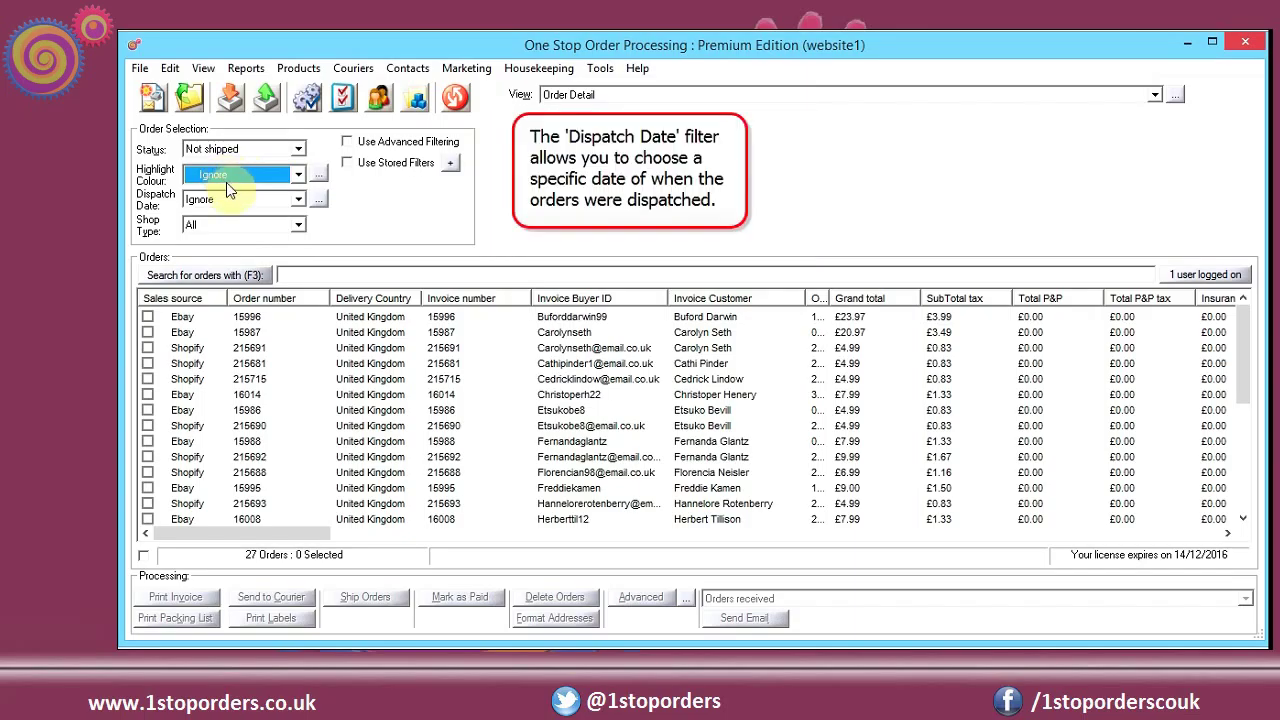
pyautogui.click(233, 204)
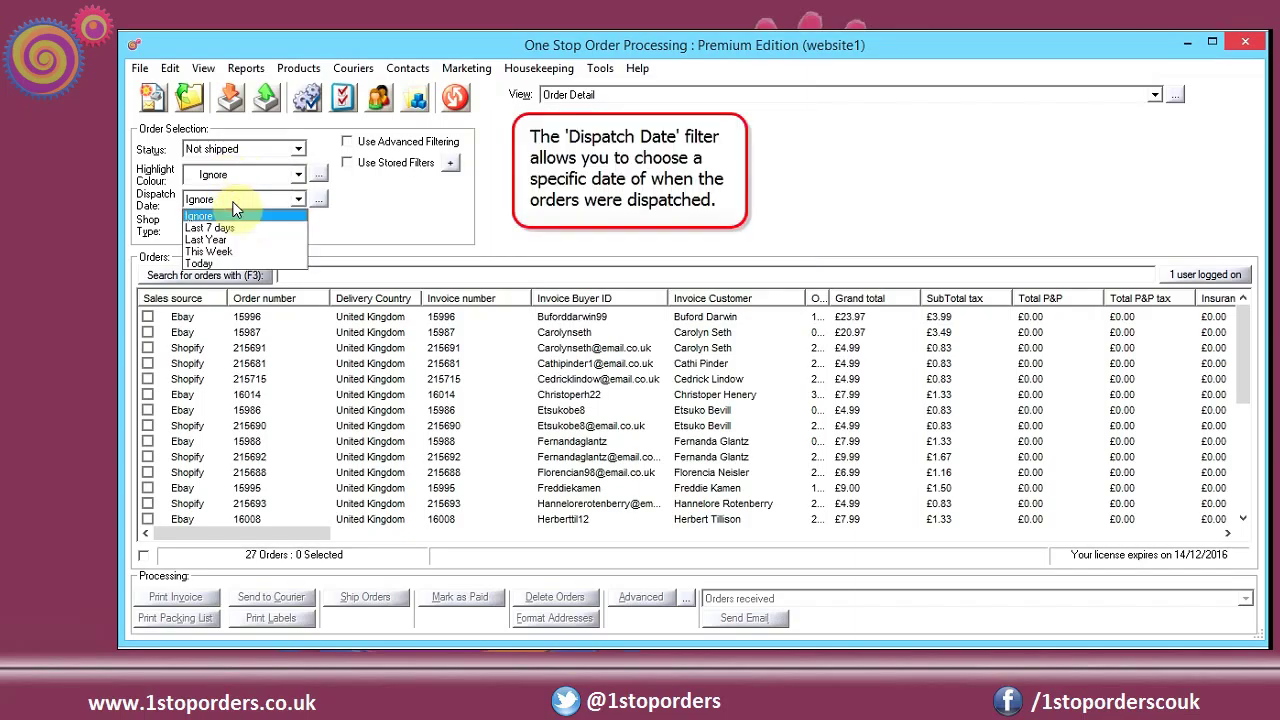
pyautogui.click(234, 205)
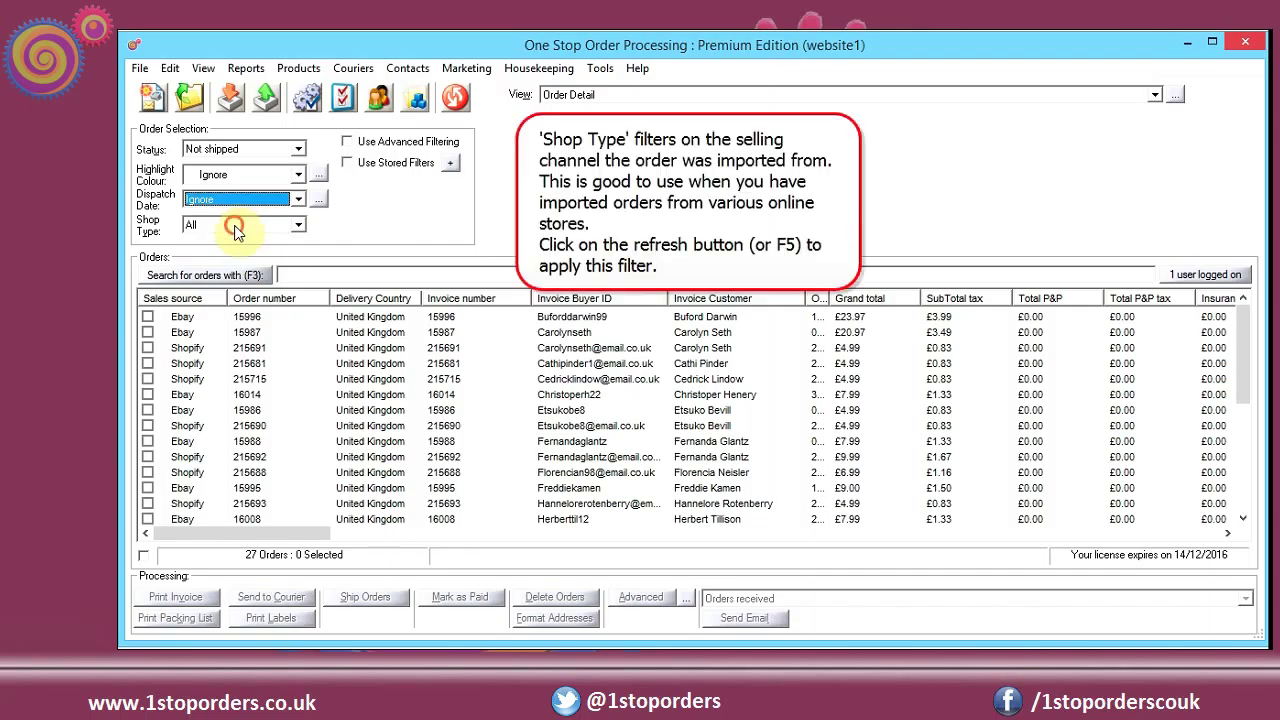
# - Filter the orders by the Shopify shop type and refresh the list
pyautogui.click(235, 225)
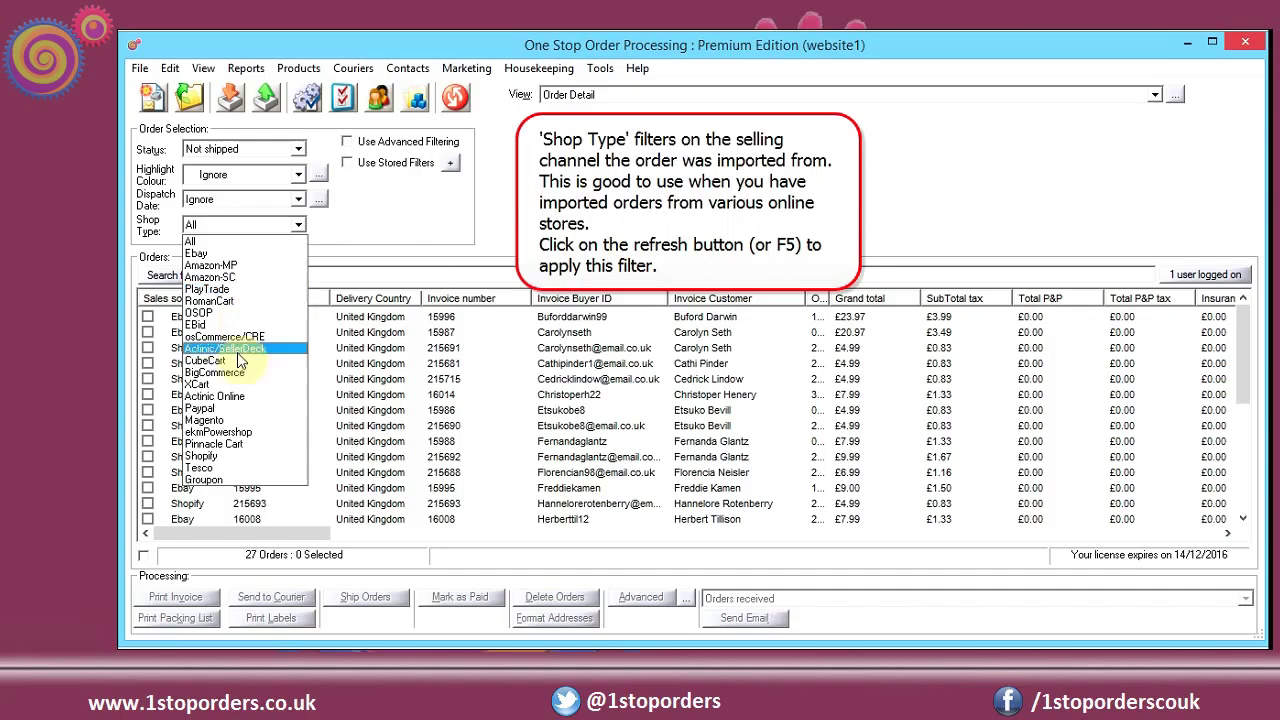
pyautogui.click(230, 456)
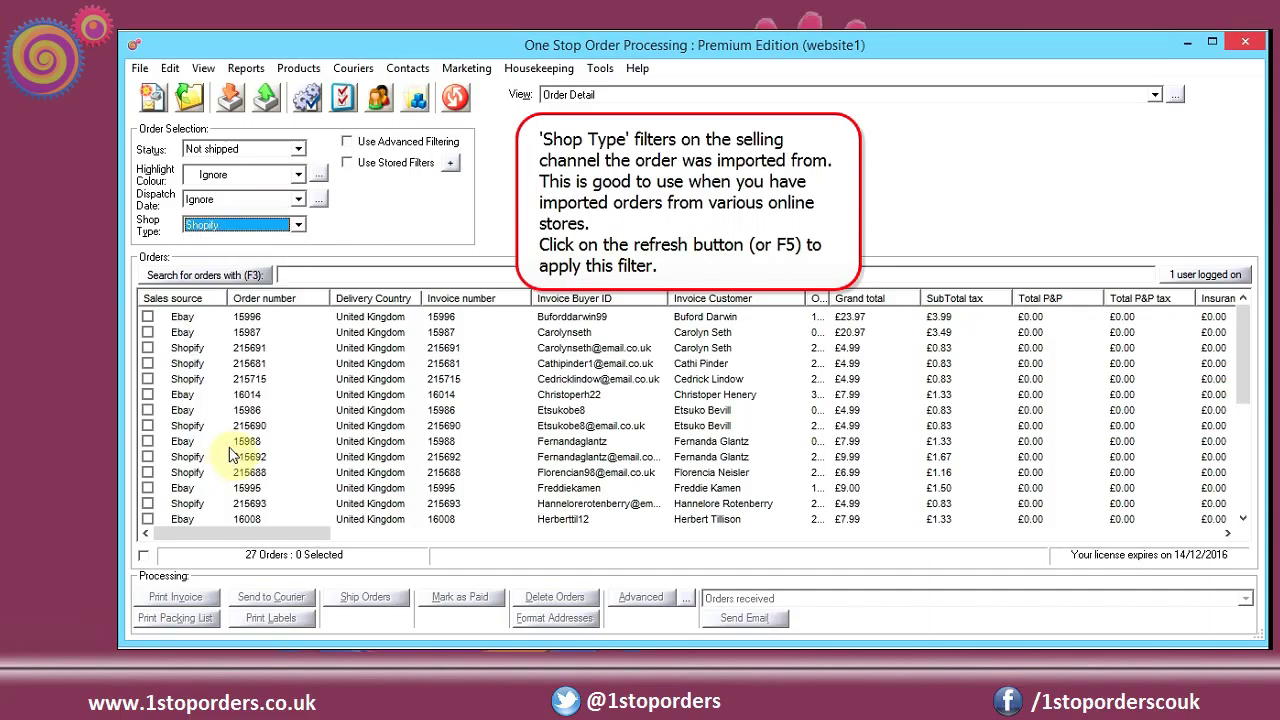
pyautogui.click(472, 100)
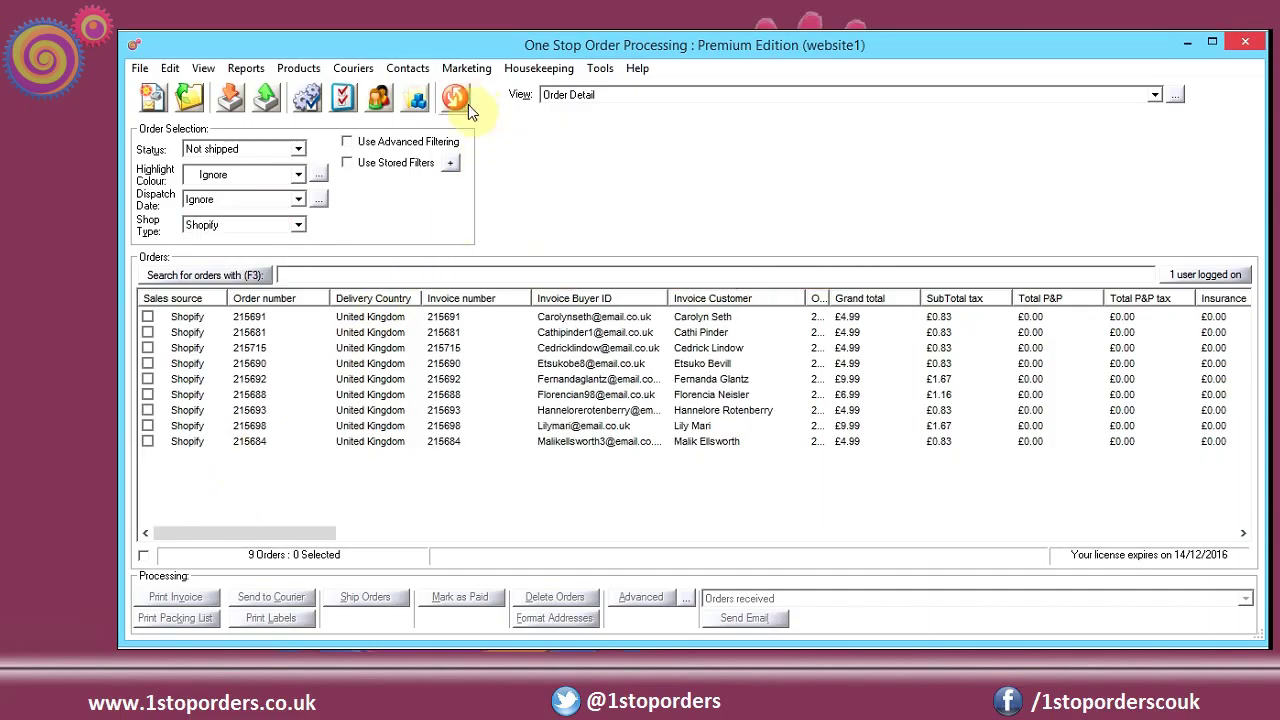
# - Apply an advanced filter for orders with a Grand total greater than 5 and refresh the list
pyautogui.click(434, 150)
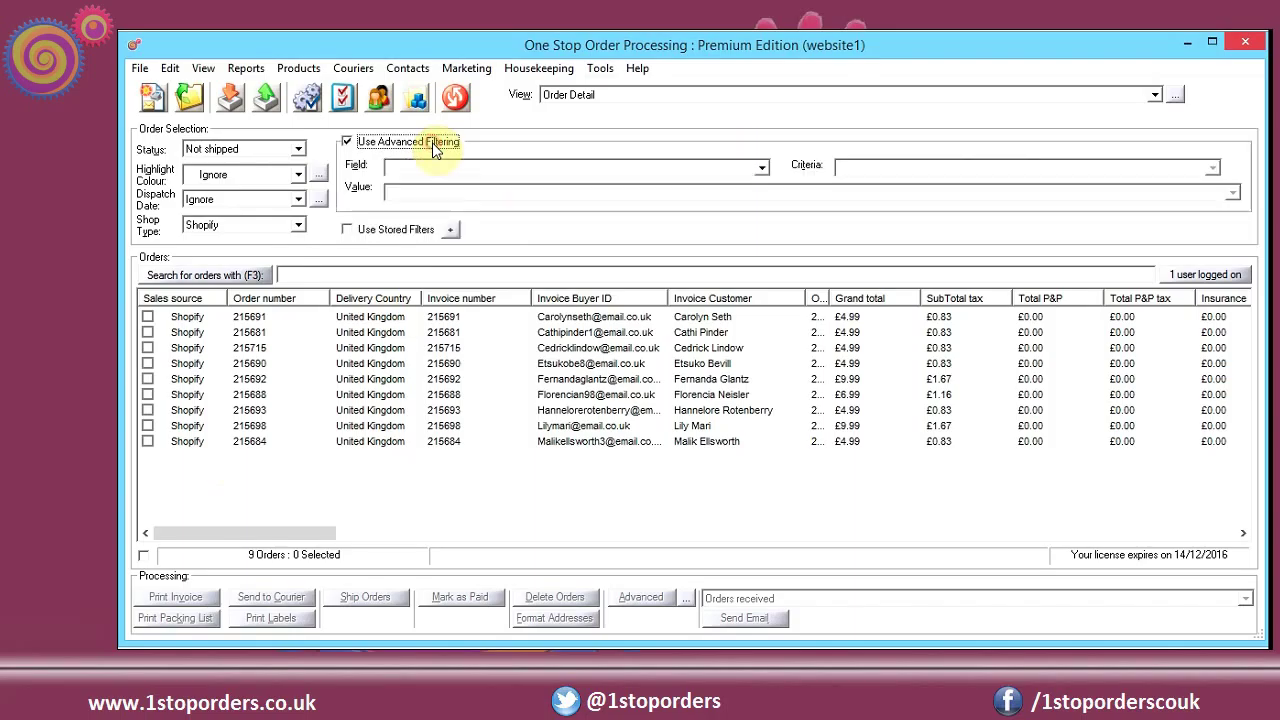
pyautogui.click(472, 170)
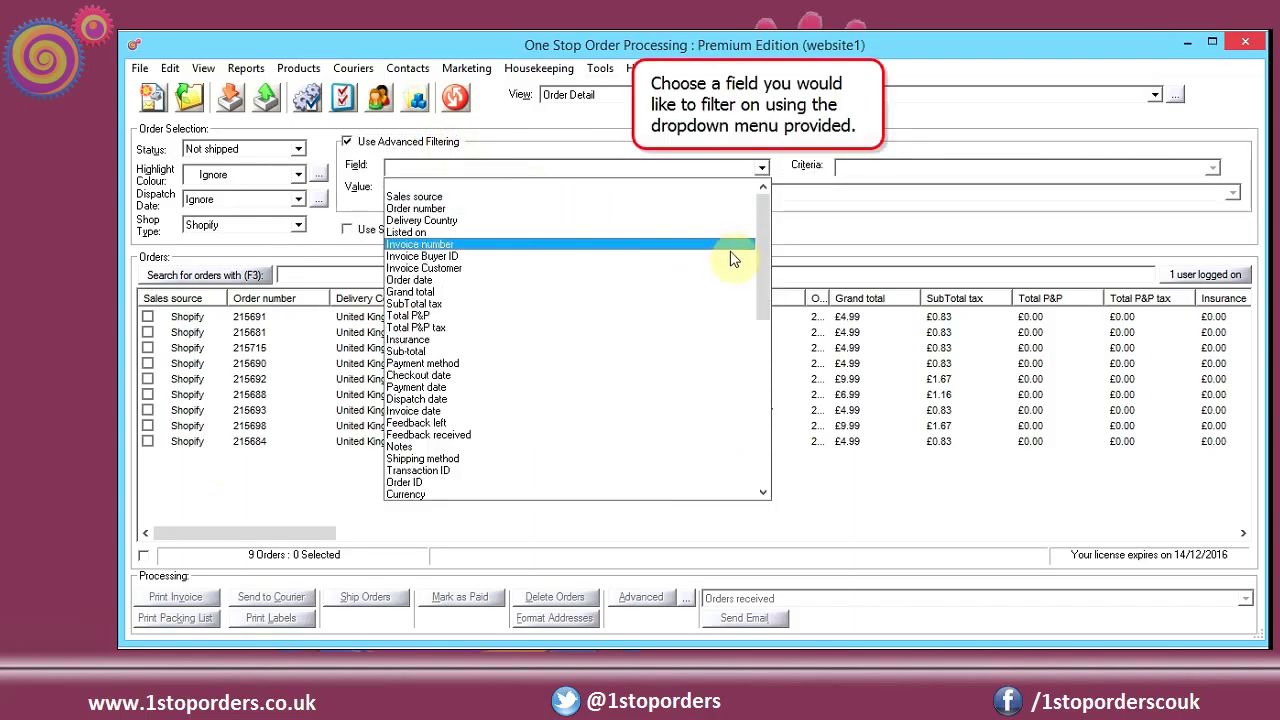
pyautogui.moveTo(763, 263)
pyautogui.mouseDown()
pyautogui.moveTo(765, 340)
pyautogui.moveTo(757, 262)
pyautogui.mouseUp()
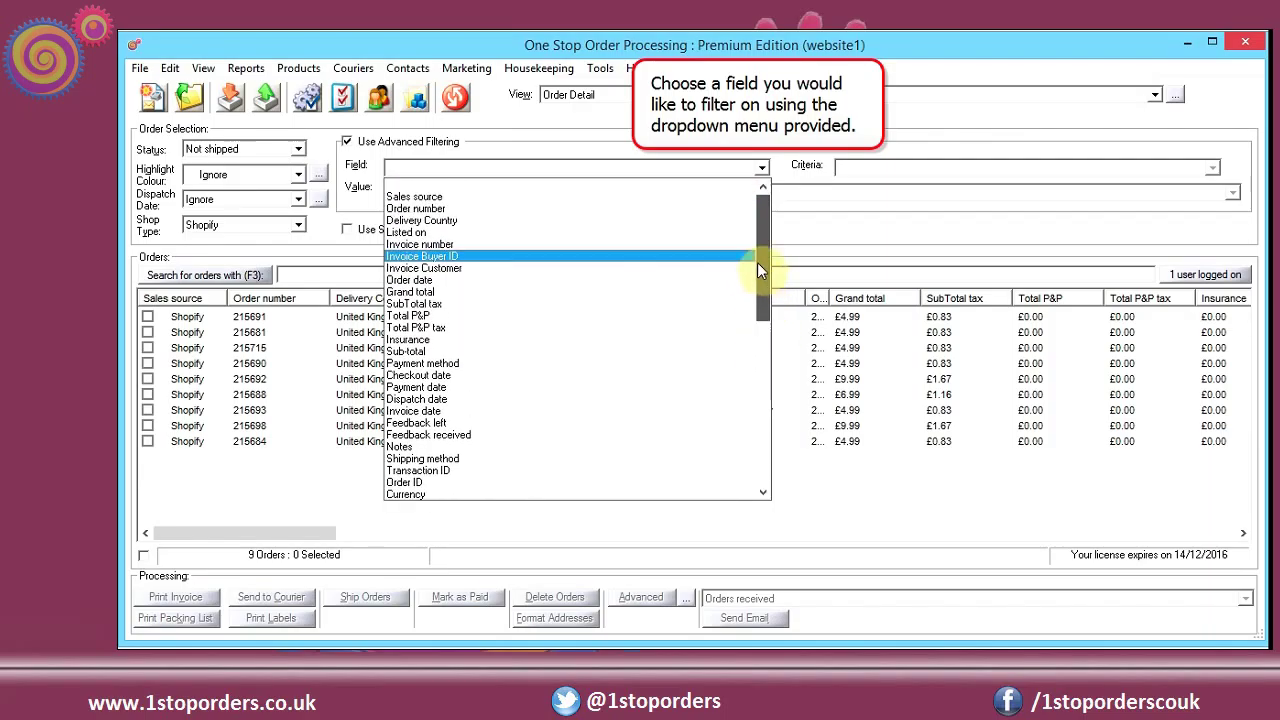
pyautogui.click(641, 292)
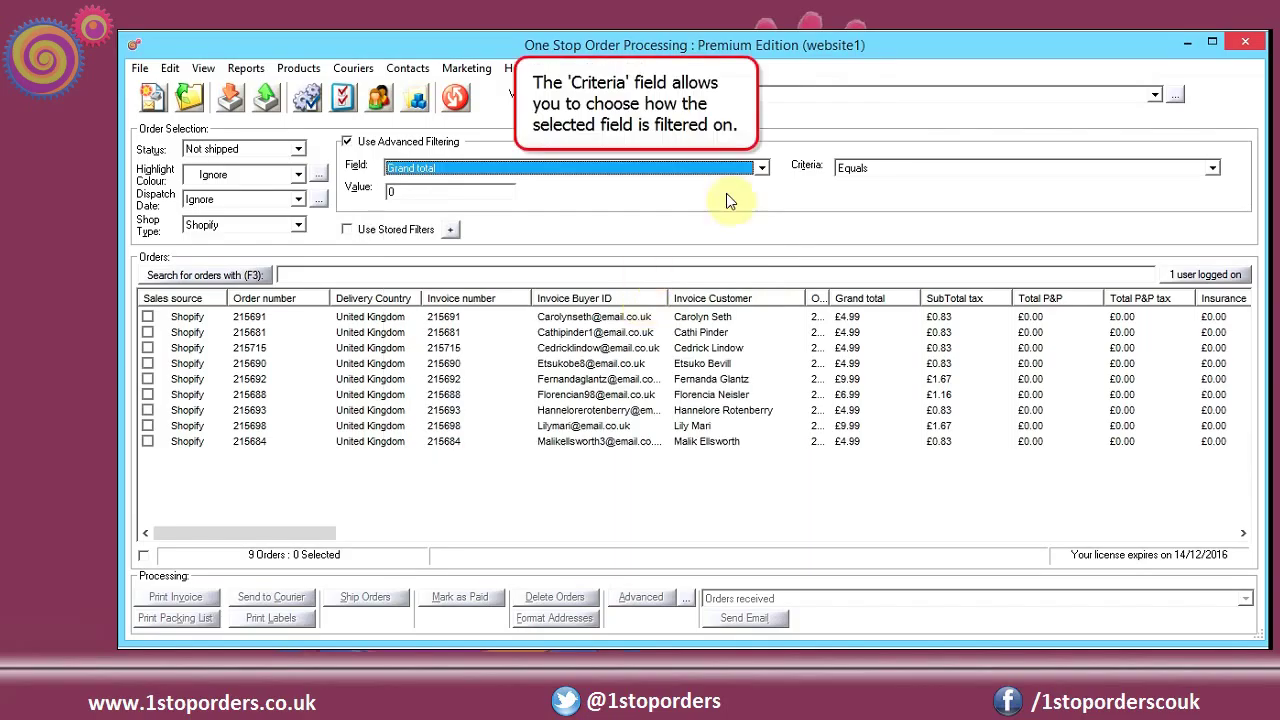
pyautogui.click(855, 168)
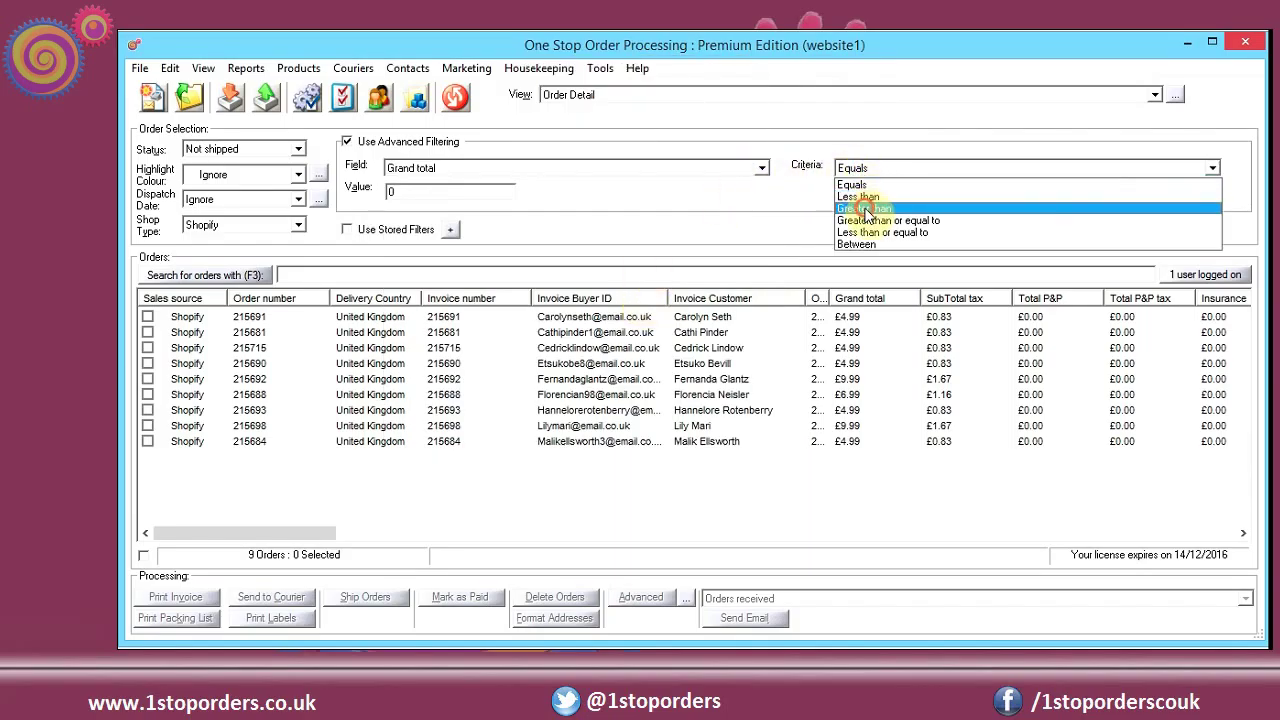
pyautogui.click(864, 208)
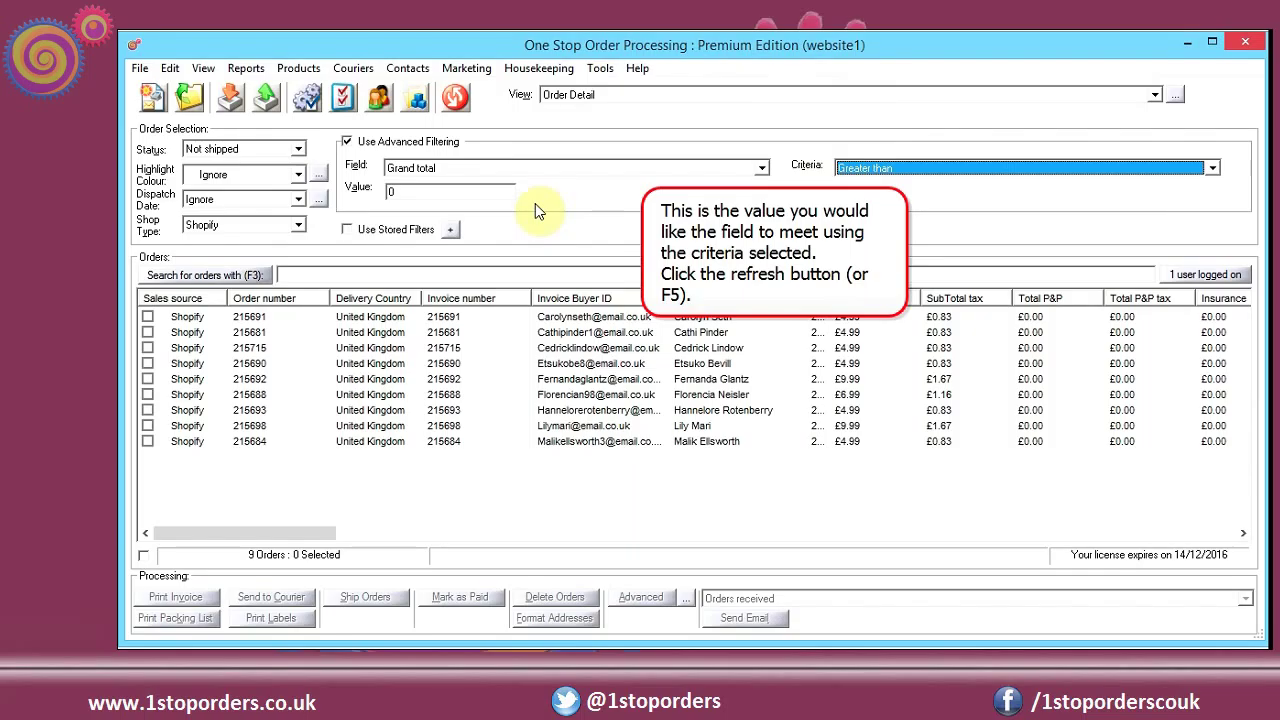
pyautogui.click(508, 192)
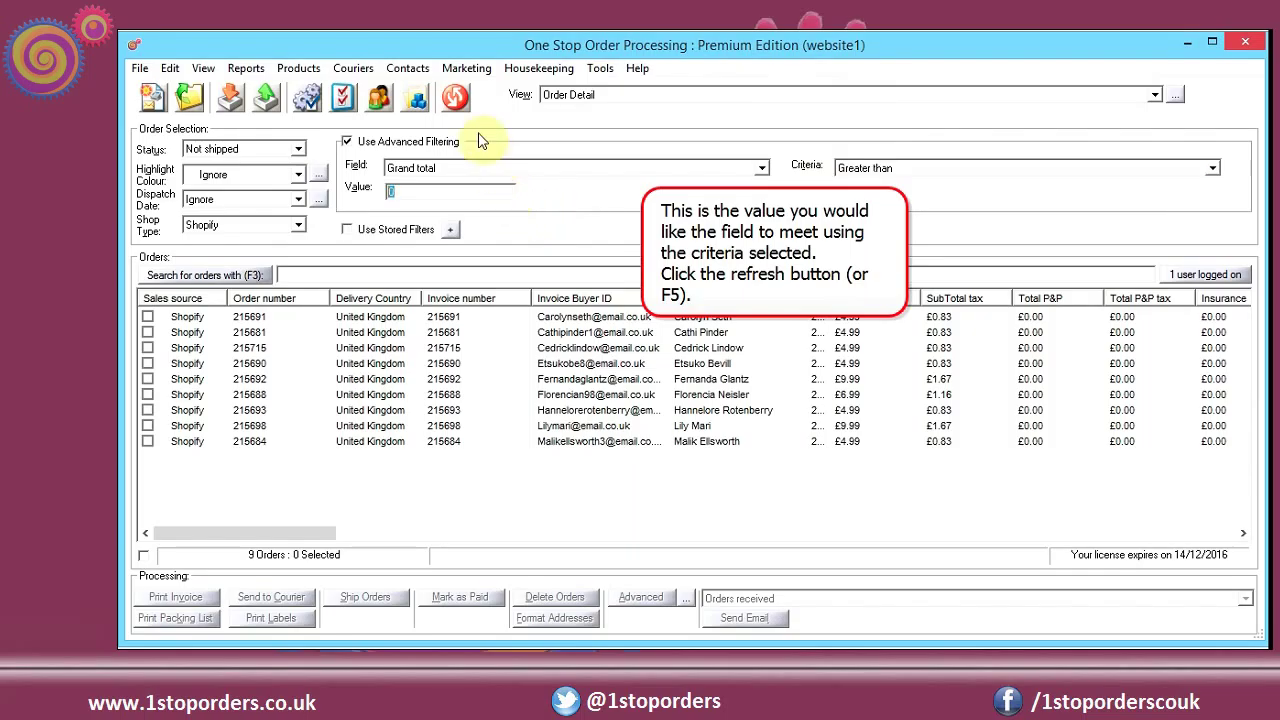
pyautogui.write('5')
pyautogui.click(457, 97)
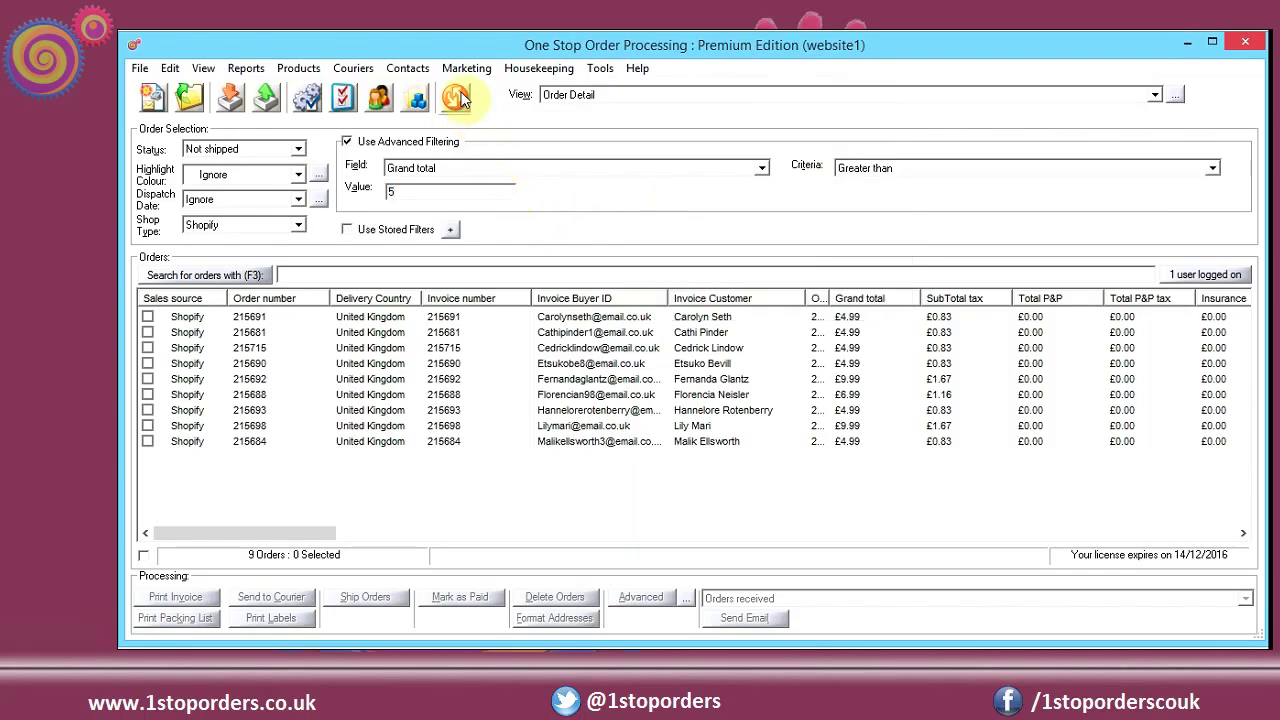
# - Turn off advanced filtering and refresh the order list
pyautogui.click(455, 142)
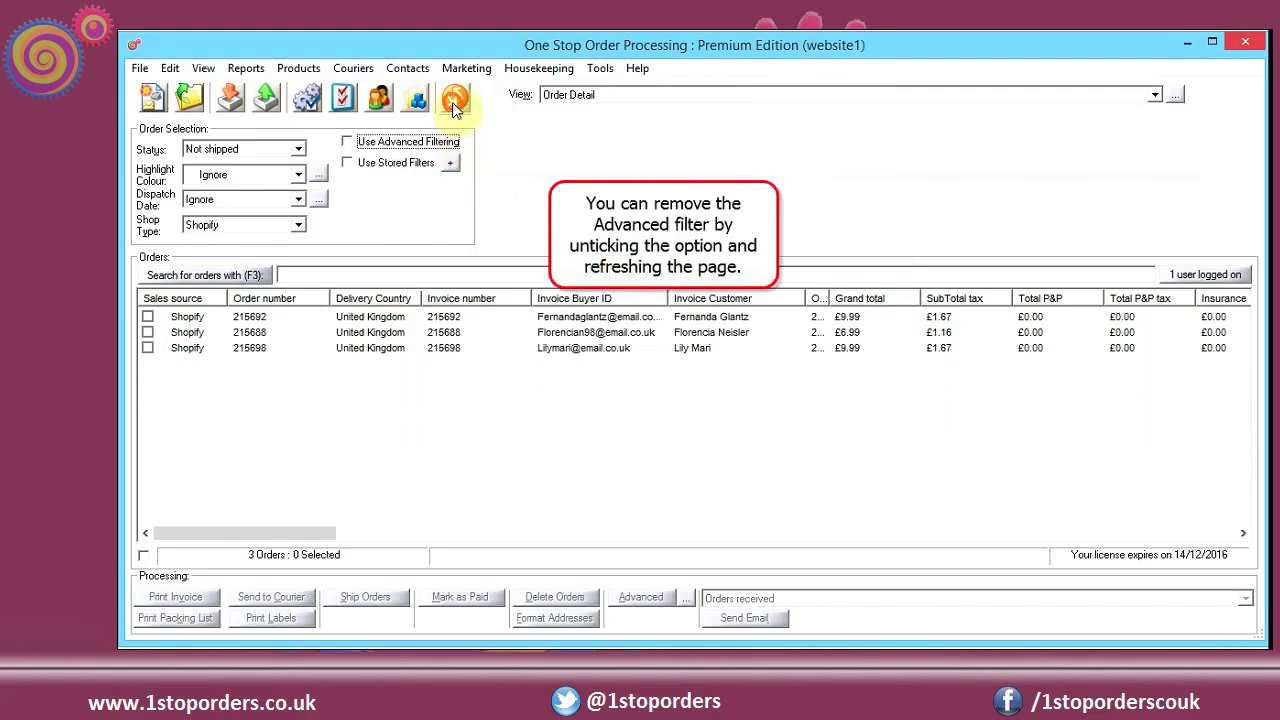
pyautogui.click(455, 100)
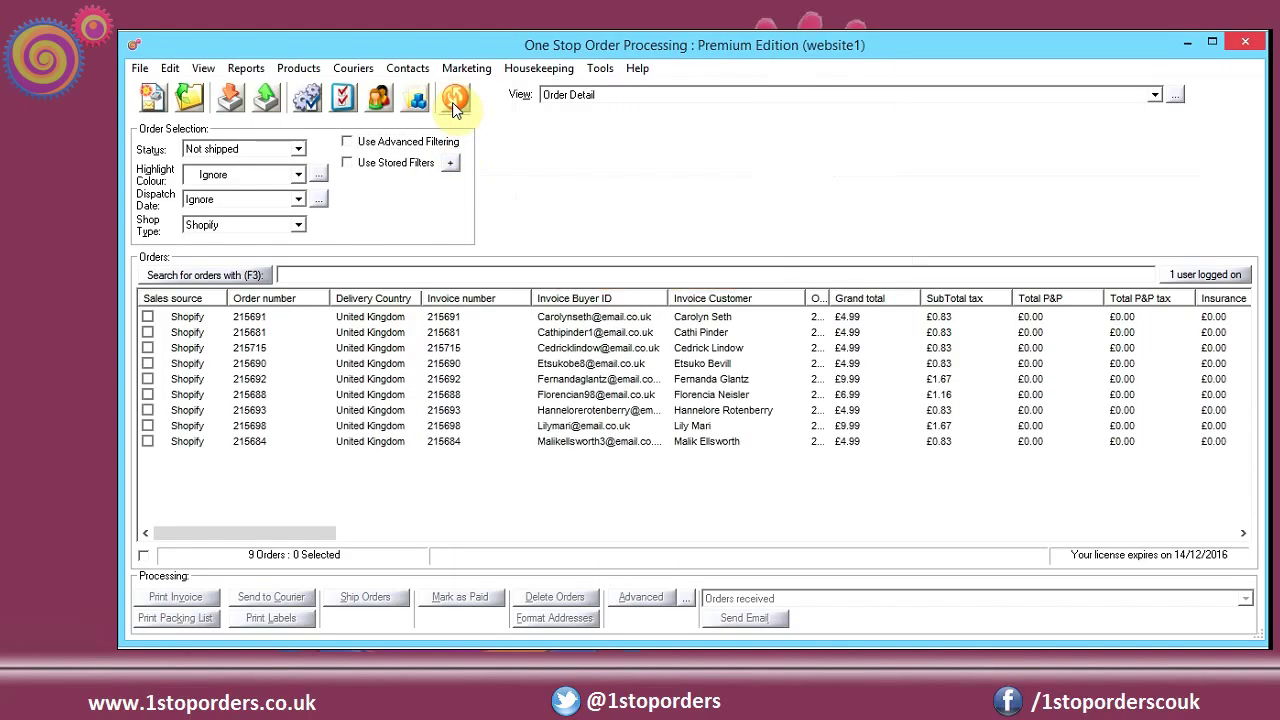
# - Filter the order list to orders whose SubTotal tax is less than or equal to the second order's value, 0.83
pyautogui.rightClick(573, 352)
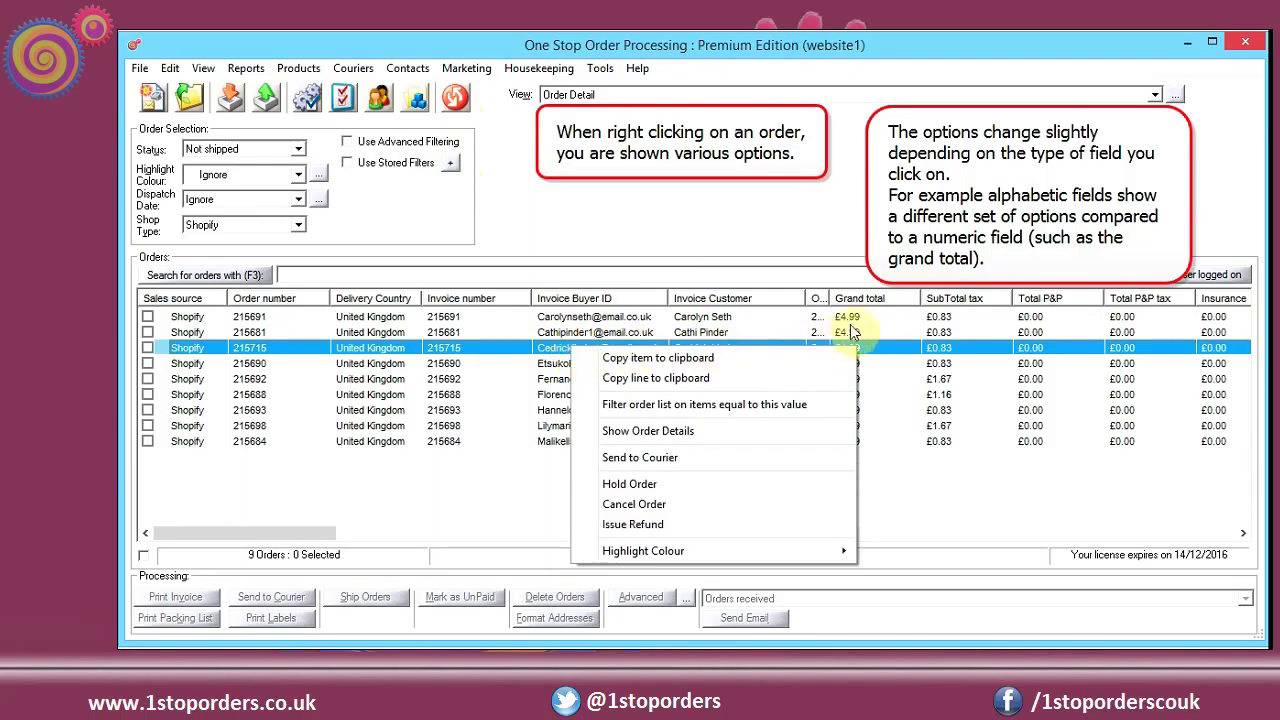
pyautogui.click(930, 332)
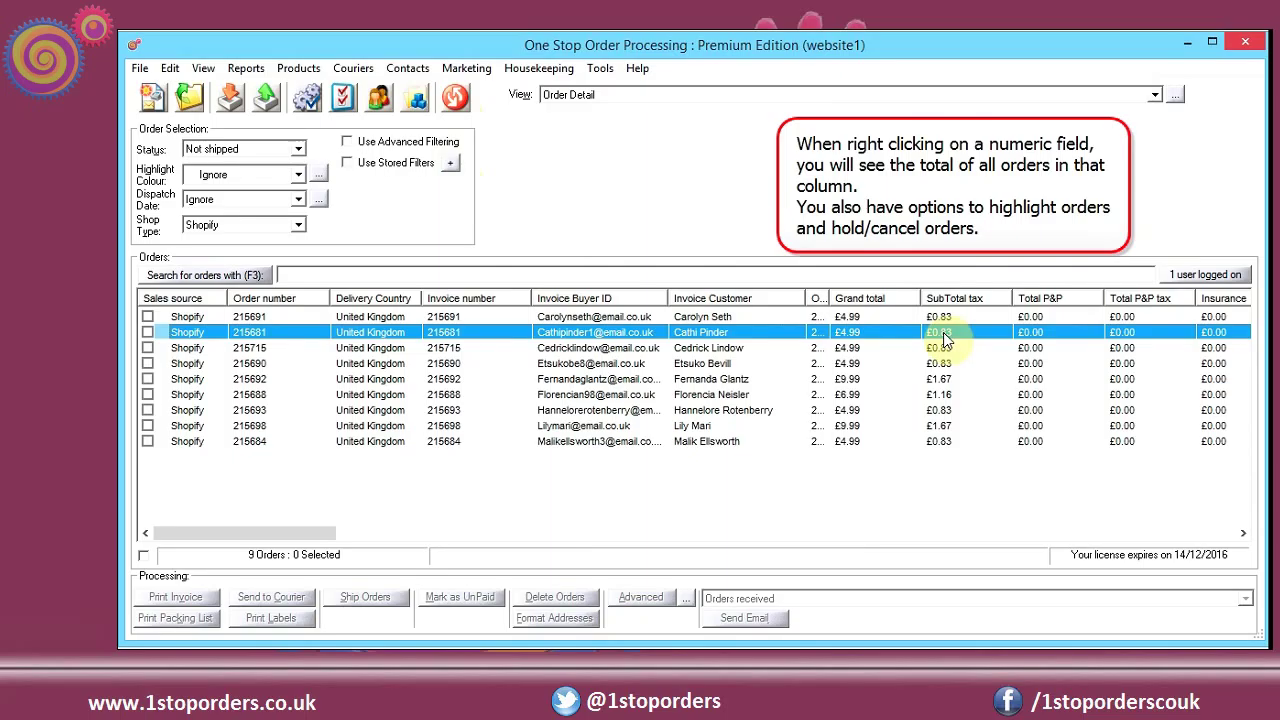
pyautogui.rightClick(943, 334)
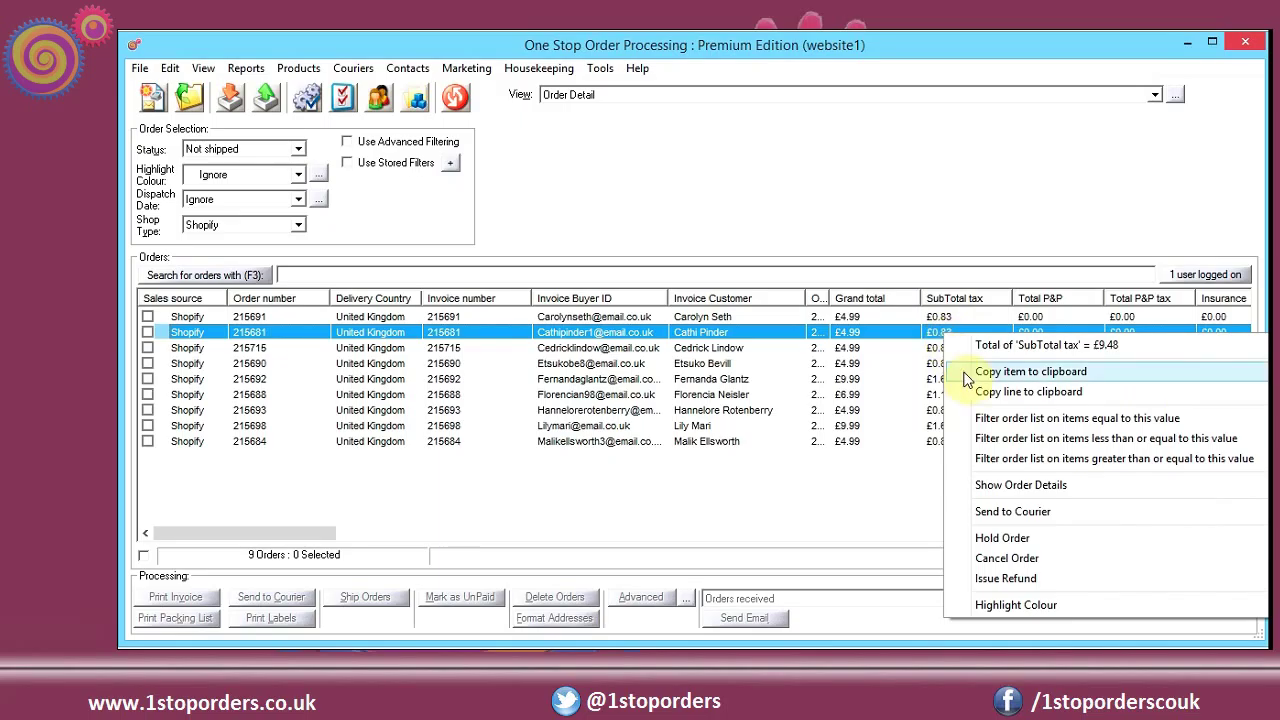
pyautogui.click(1012, 440)
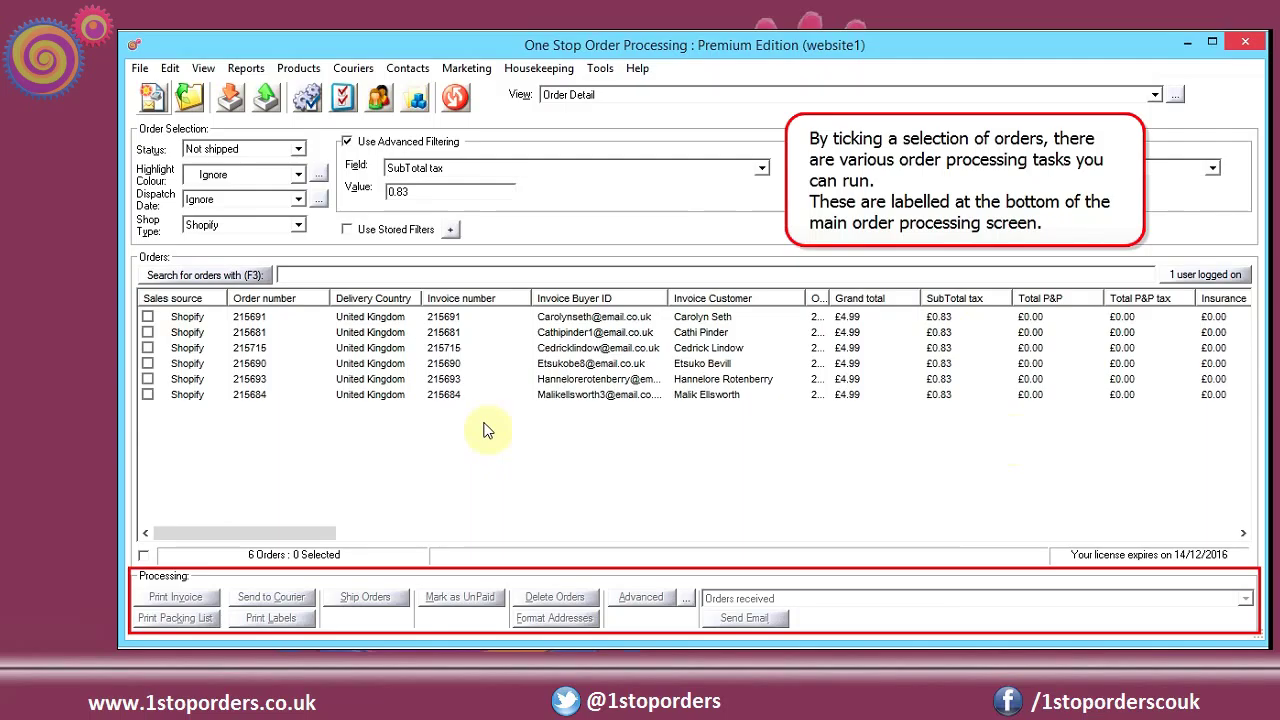
# - Tick the second, third and fourth listed orders and send the Orders received email to their customers
pyautogui.click(147, 363)
pyautogui.click(147, 347)
pyautogui.click(147, 332)
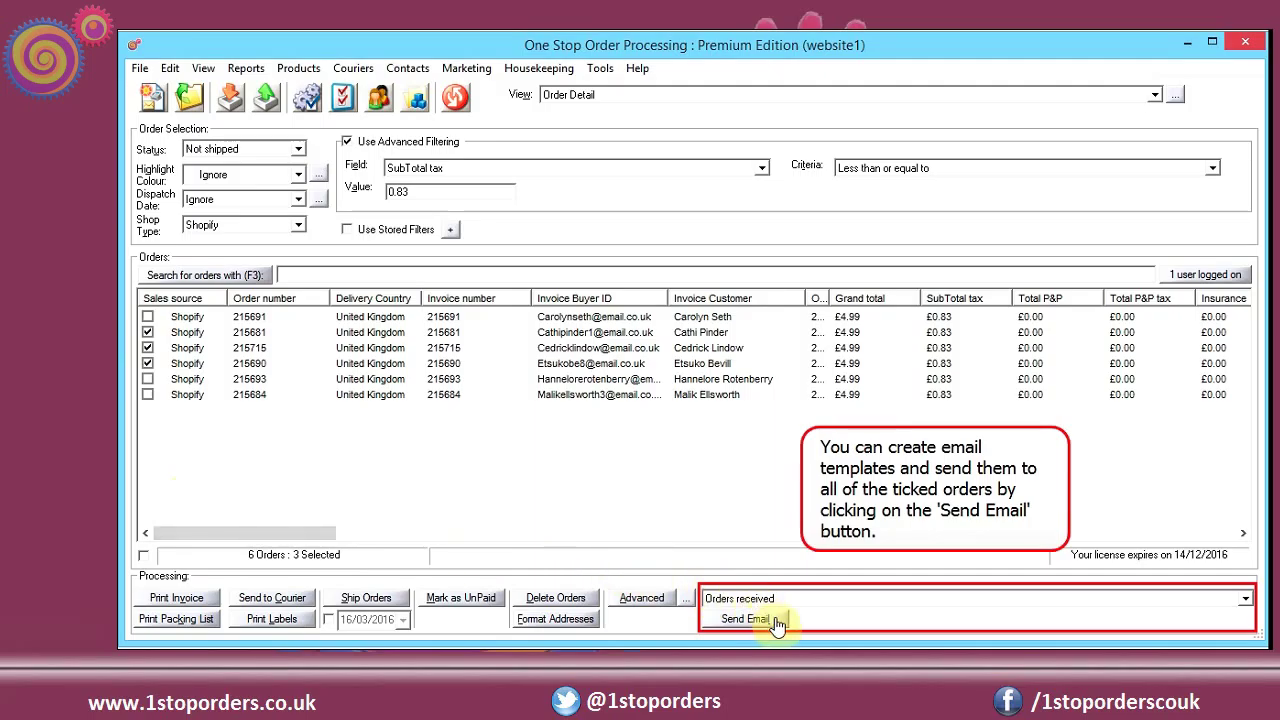
pyautogui.click(775, 618)
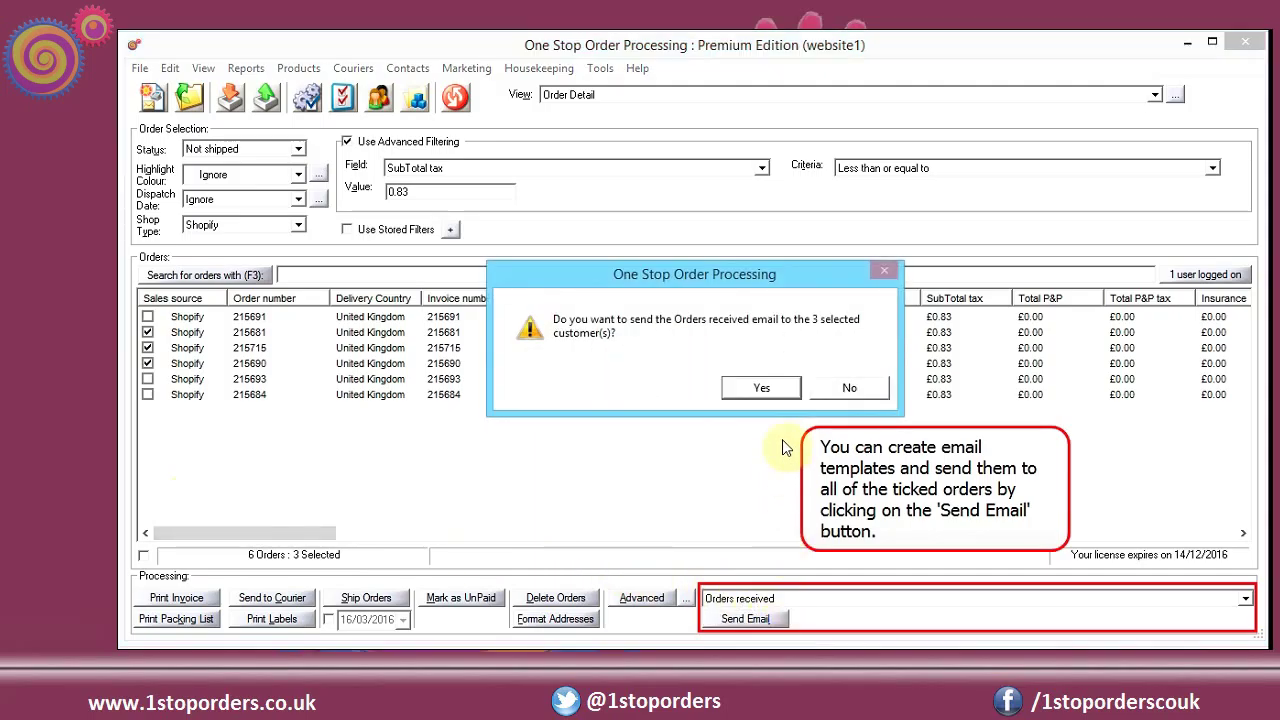
pyautogui.click(783, 389)
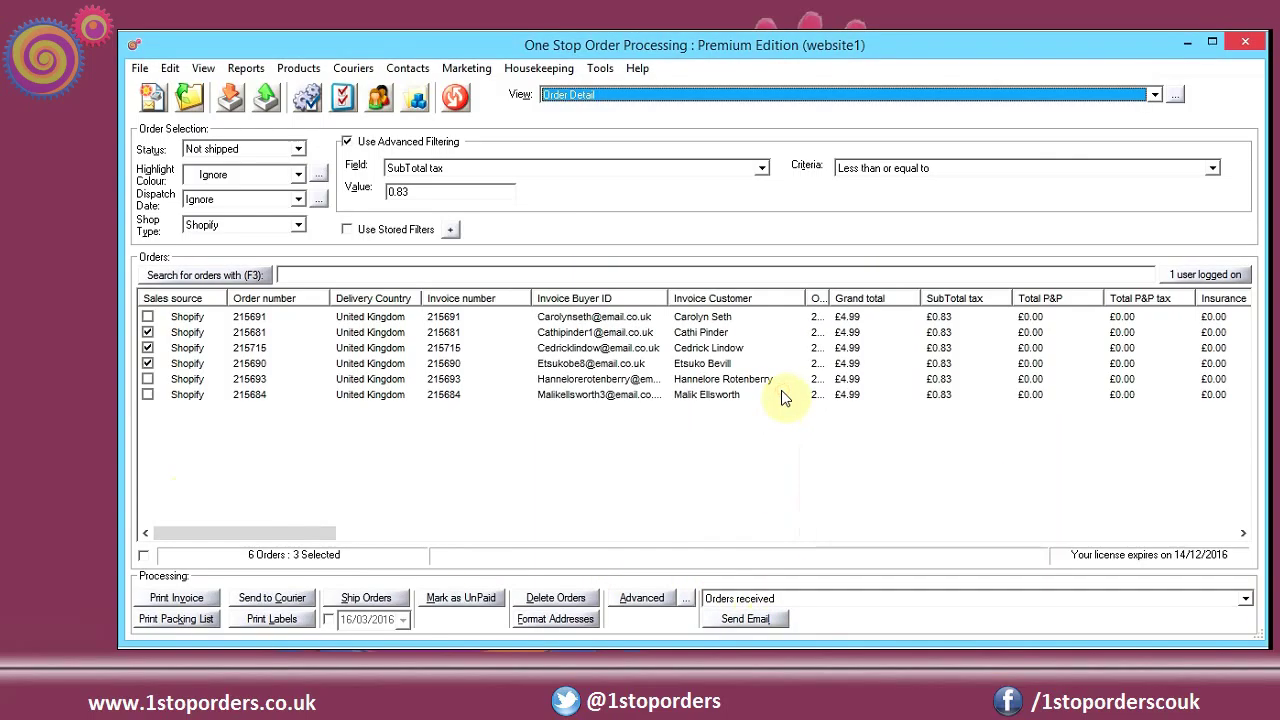